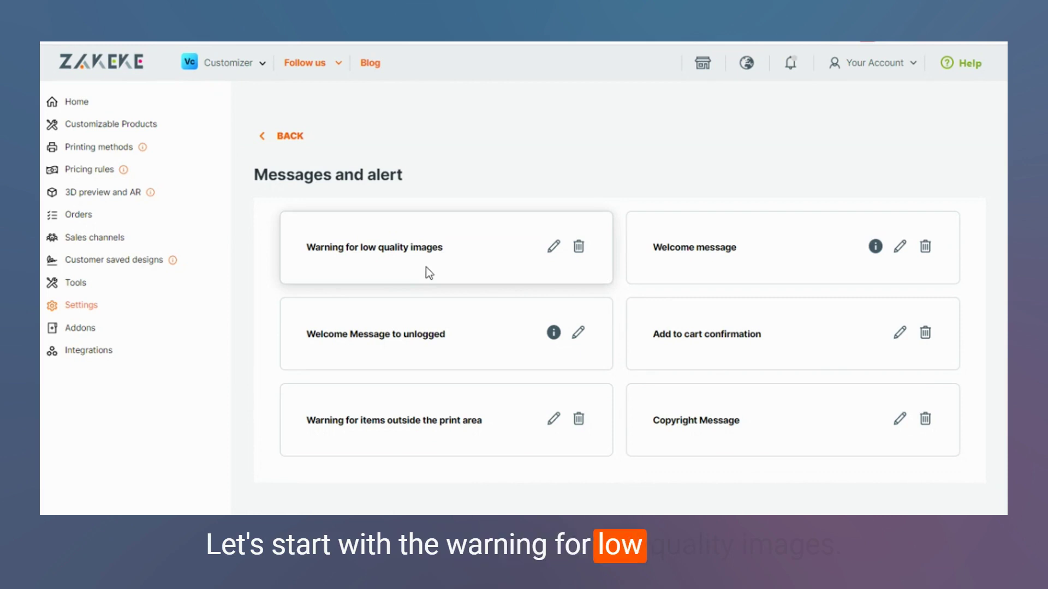
# Step: Review the low-quality-images warning's higher-resolution message and its enable checkboxes
pyautogui.click(553, 247)
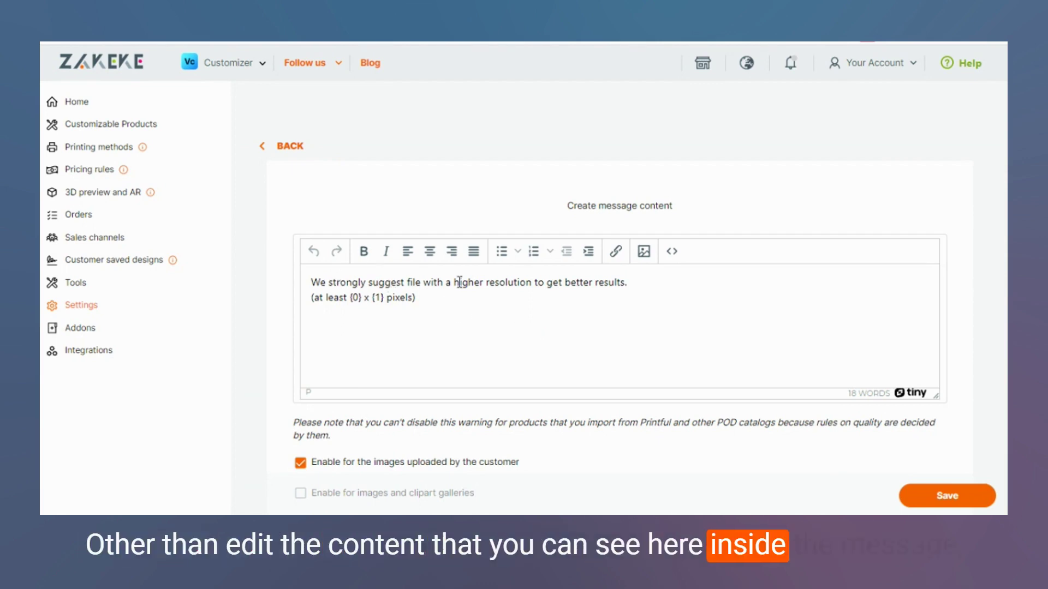
pyautogui.scroll(-2, 460, 282)
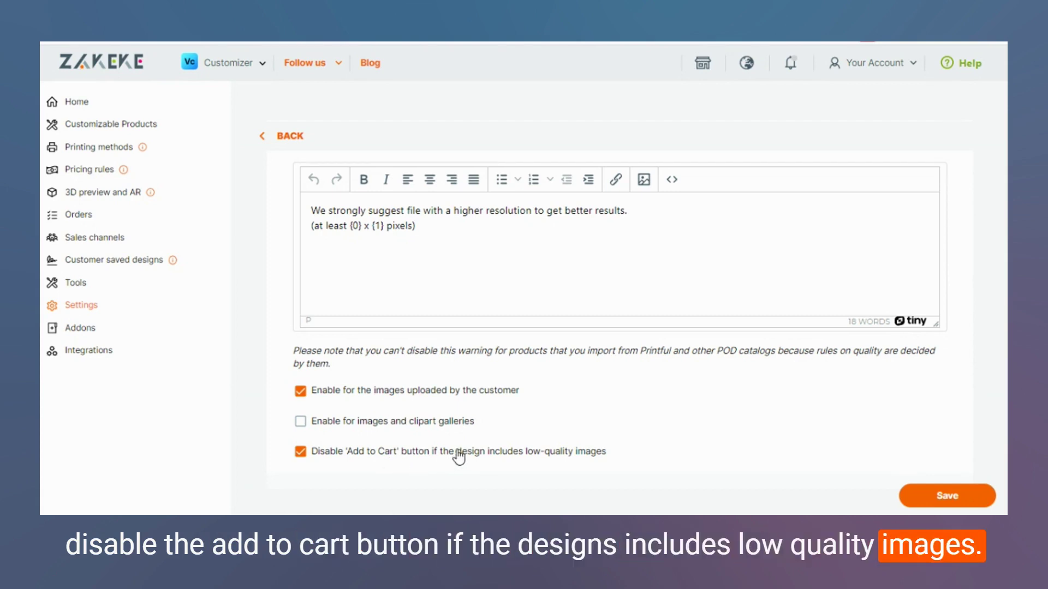
pyautogui.scroll(1, 584, 312)
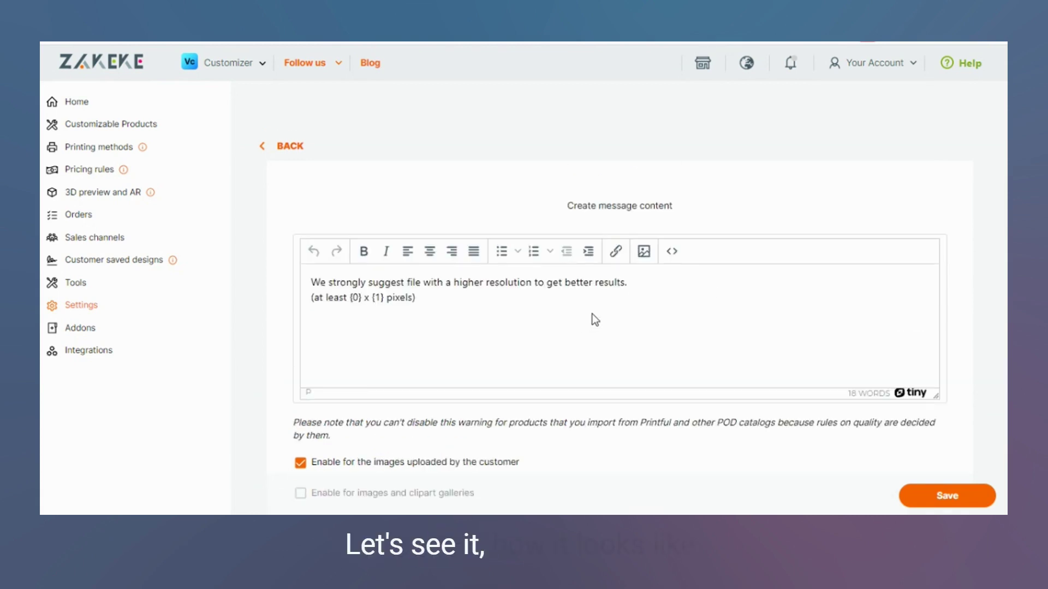
pyautogui.scroll(-1, 595, 313)
# Step: Save the low-quality warning, then add the smiley image from My Gallery to the red T-shirt
pyautogui.click(933, 494)
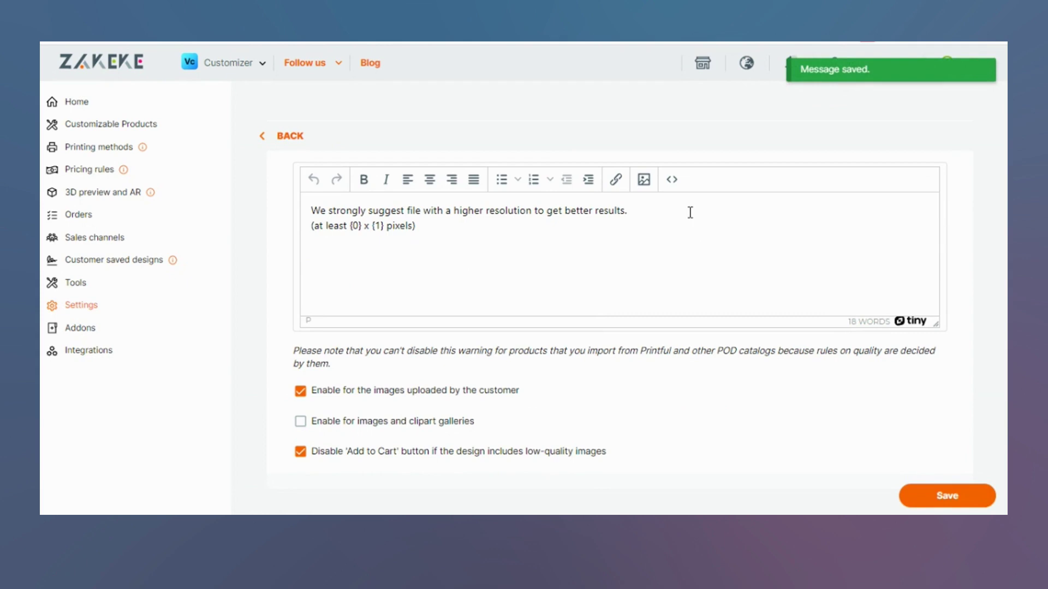
pyautogui.scroll(1, 690, 212)
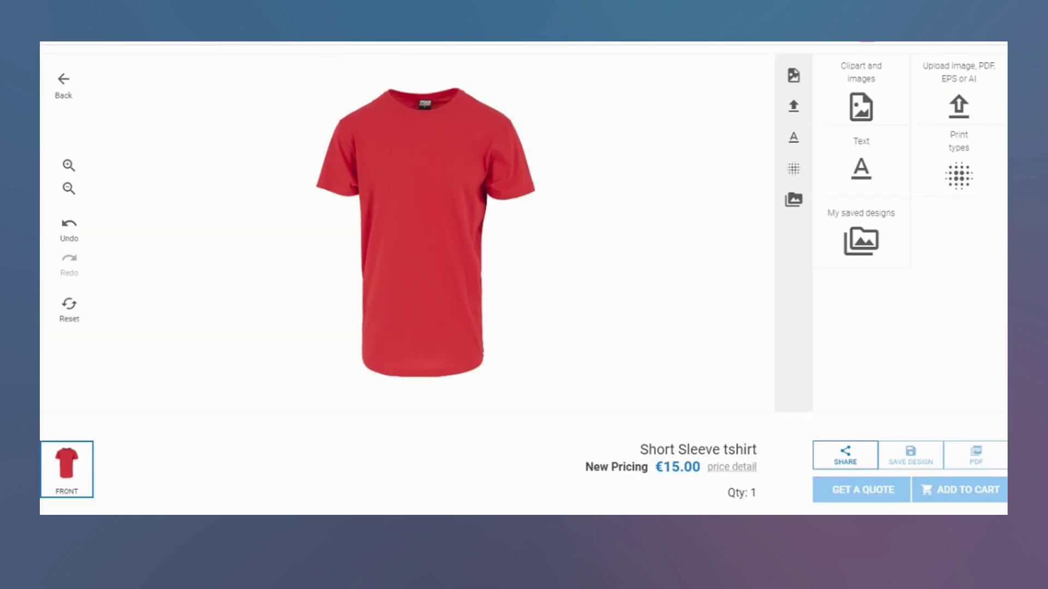
pyautogui.click(959, 107)
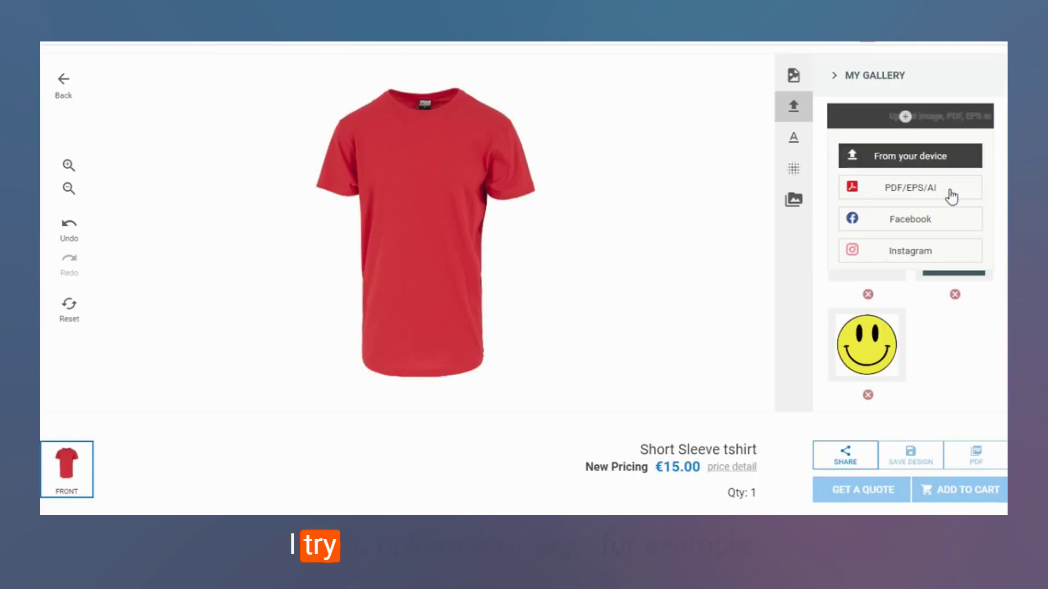
pyautogui.click(874, 345)
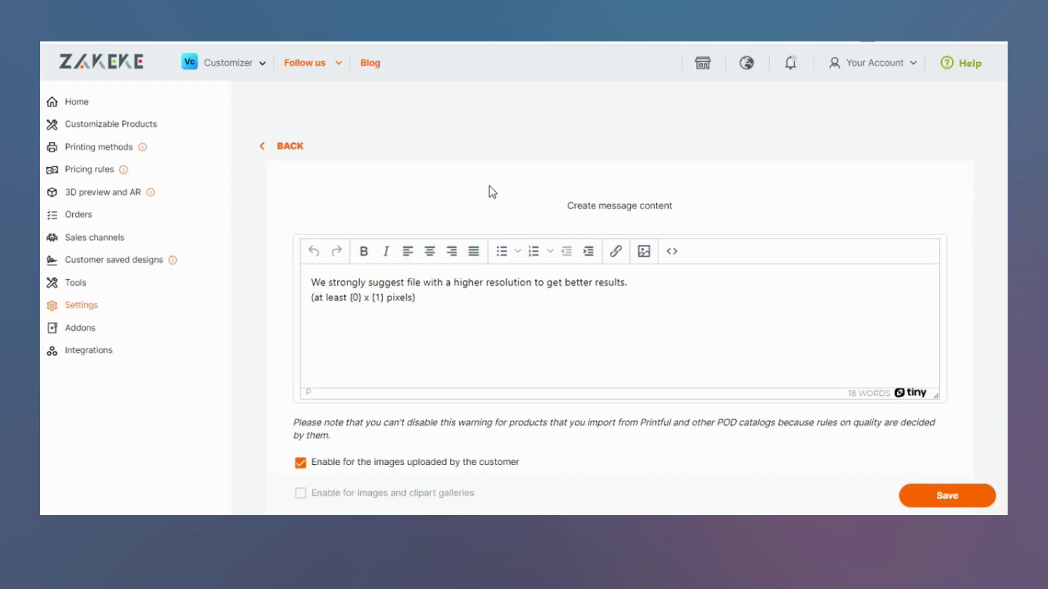
# Step: Go back to the messages list and edit the Welcome message with its bold greeting
pyautogui.click(280, 148)
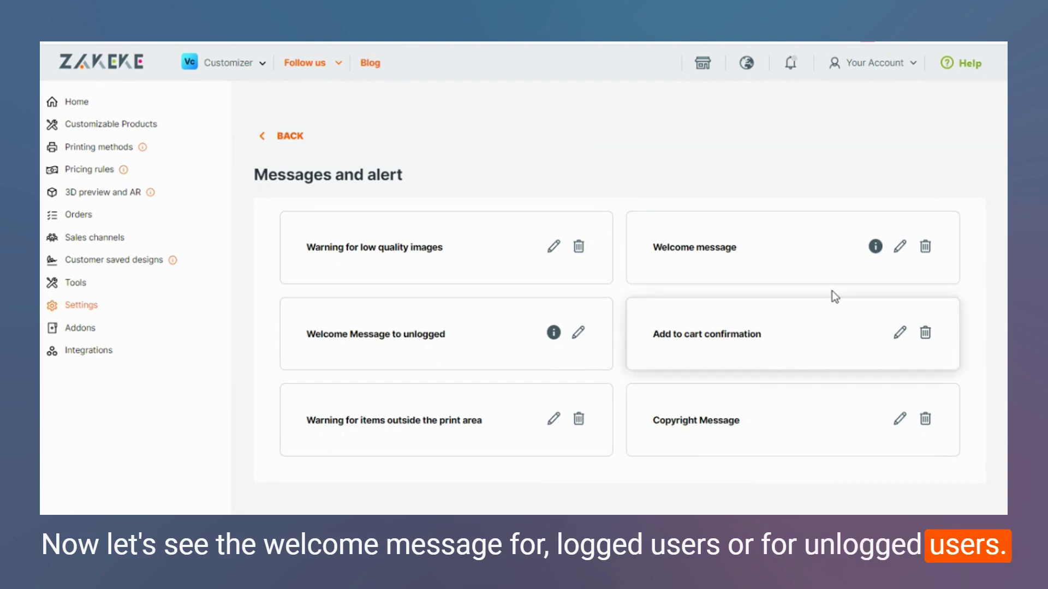
pyautogui.click(899, 246)
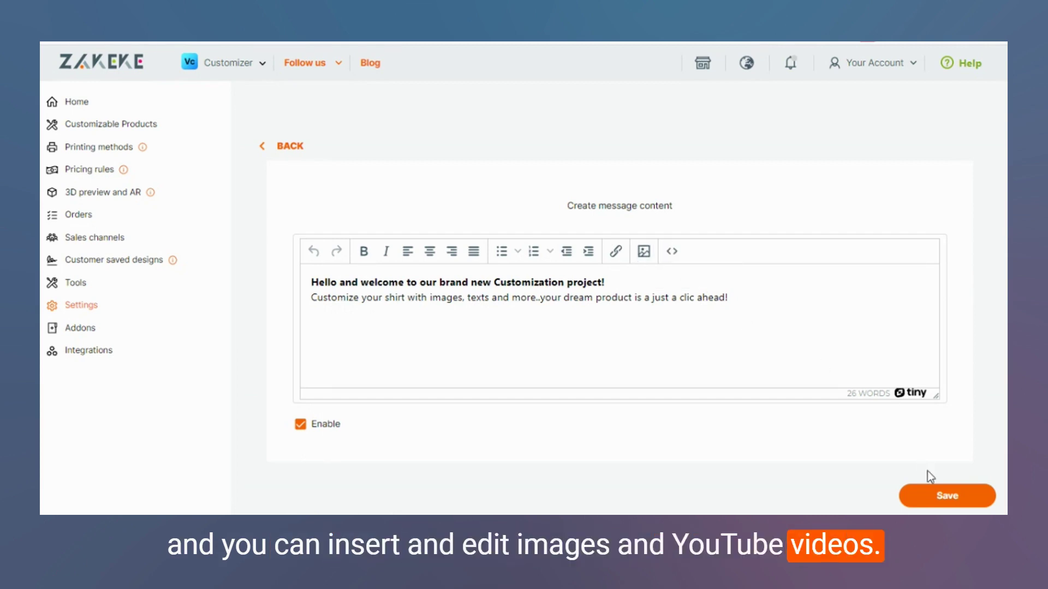
# Step: Save the welcome message, then preview and dismiss its popup in the customizer
pyautogui.click(929, 496)
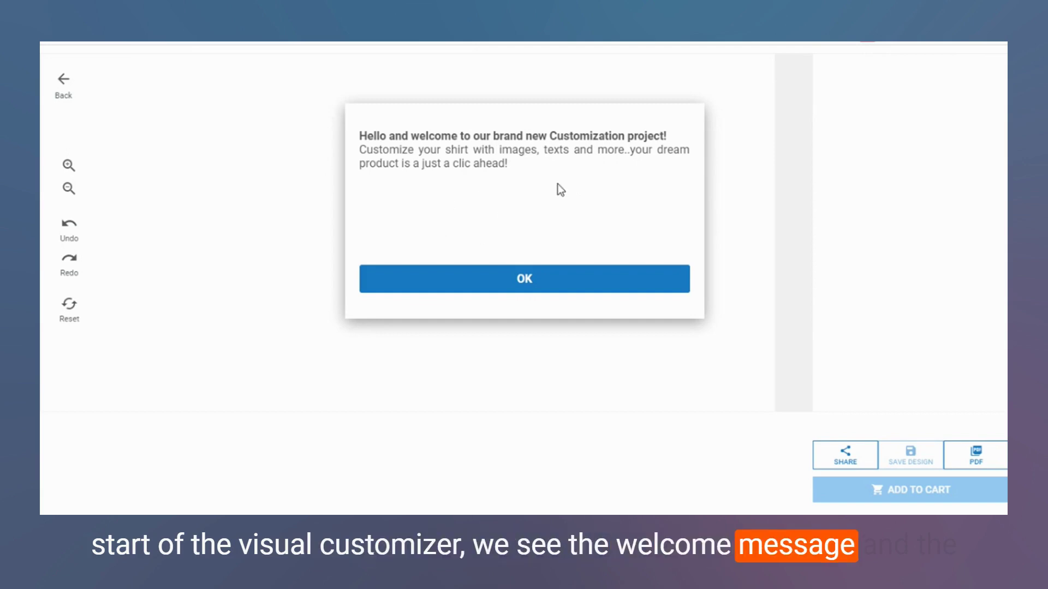
pyautogui.click(521, 284)
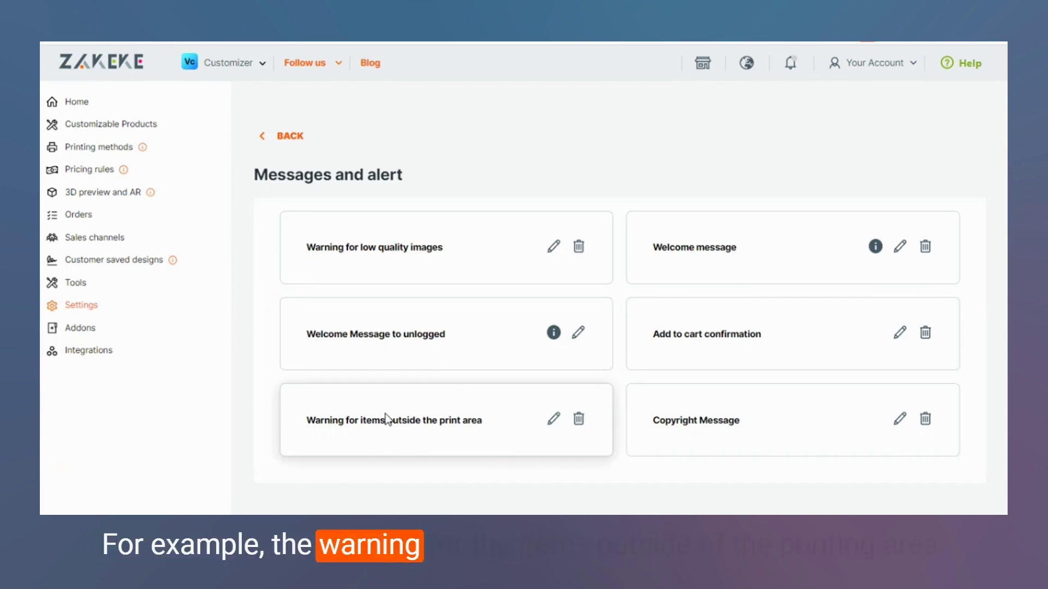
# Step: Review the outside-print-area warning with enable and purchase blocking both turned on
pyautogui.click(553, 421)
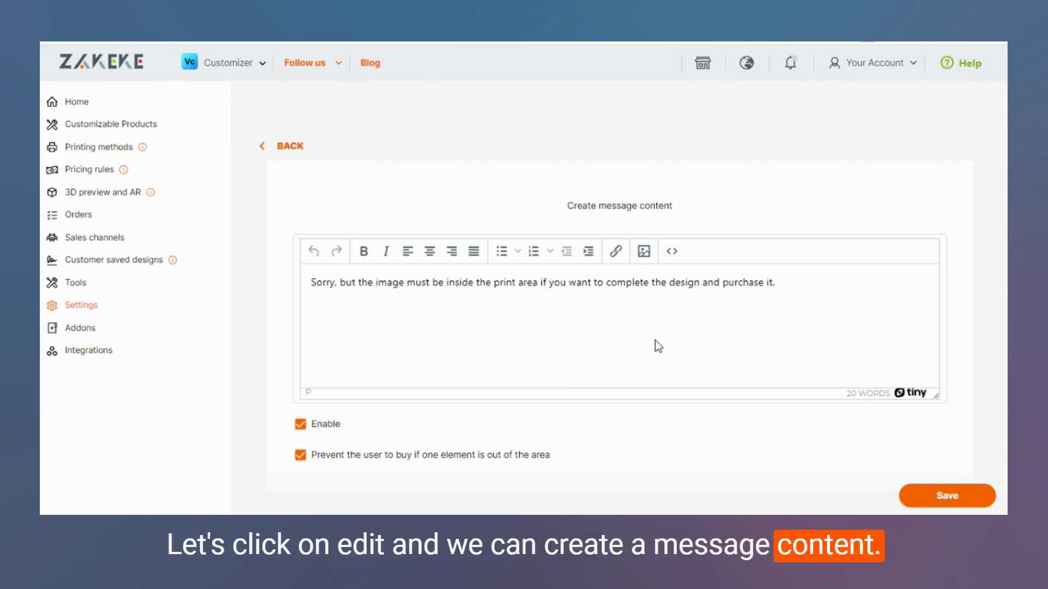
pyautogui.scroll(-1, 655, 340)
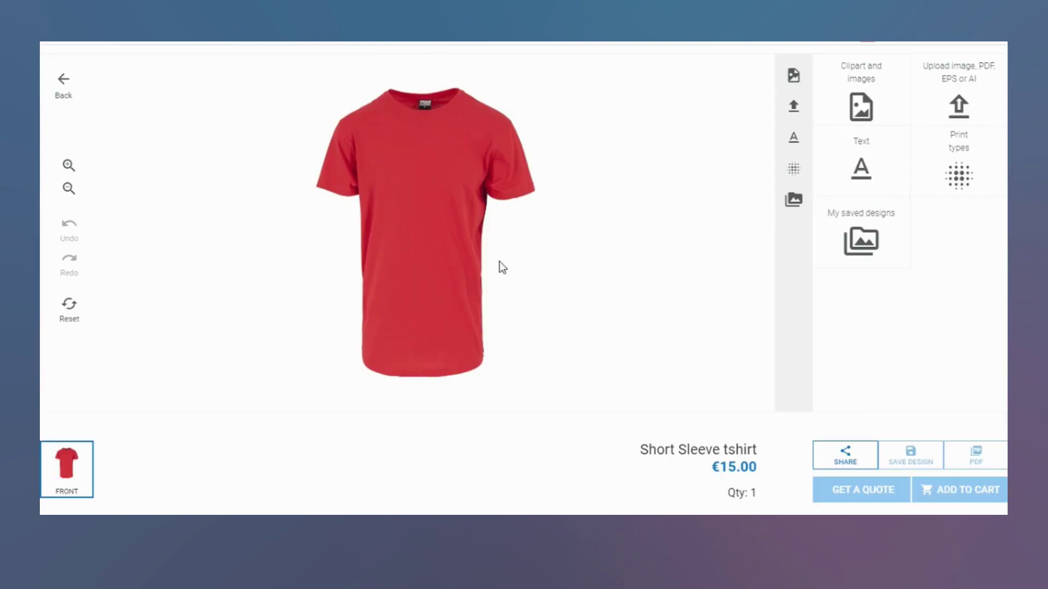
# Step: Place 'Hello' text outside the print area and confirm Add to Cart is blocked by the warning
pyautogui.click(892, 163)
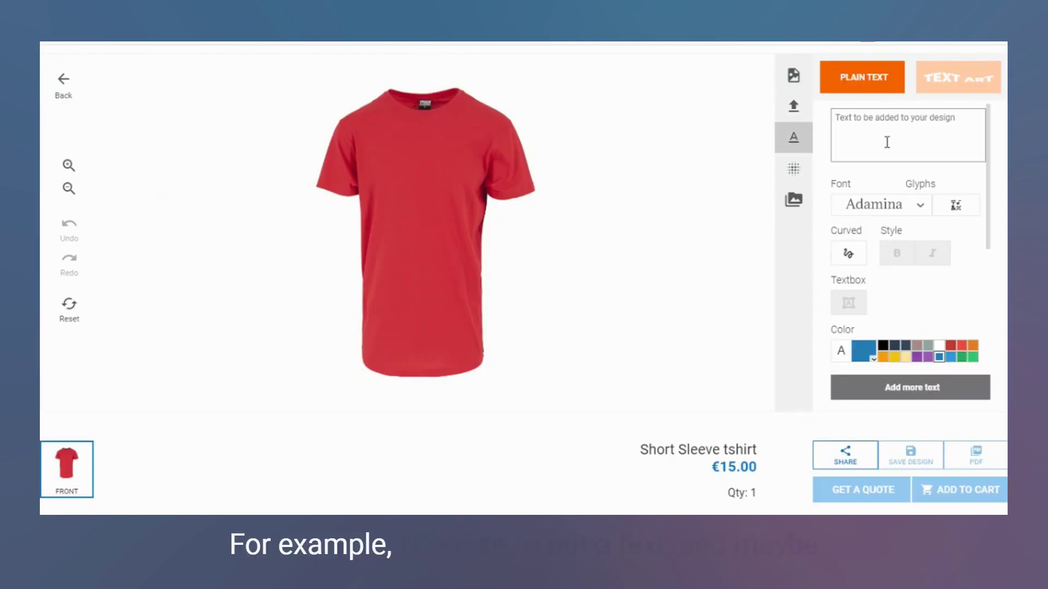
pyautogui.write('Hello')
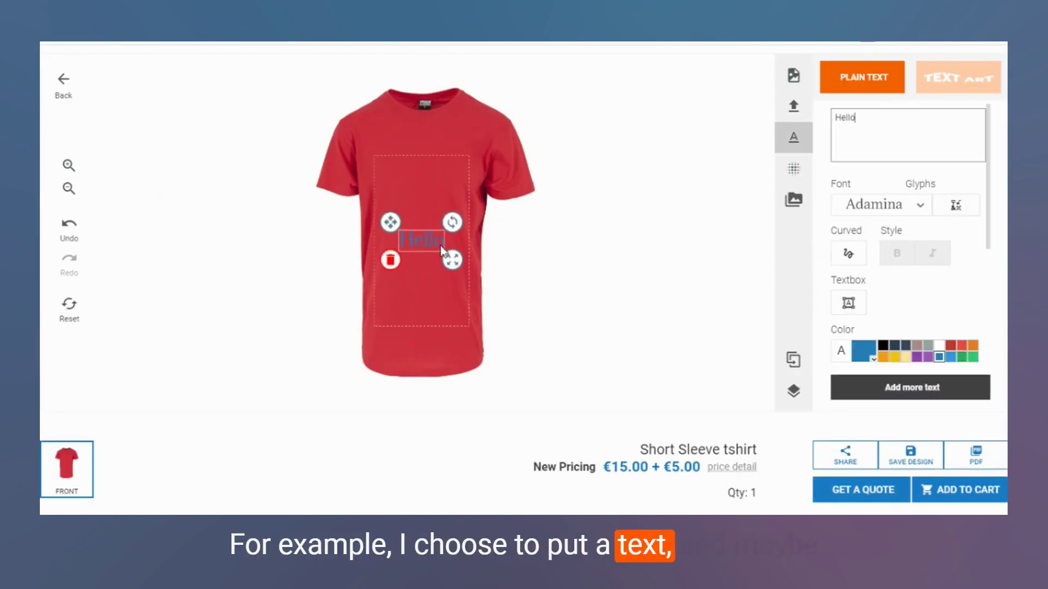
pyautogui.moveTo(457, 244); pyautogui.dragTo(489, 243)
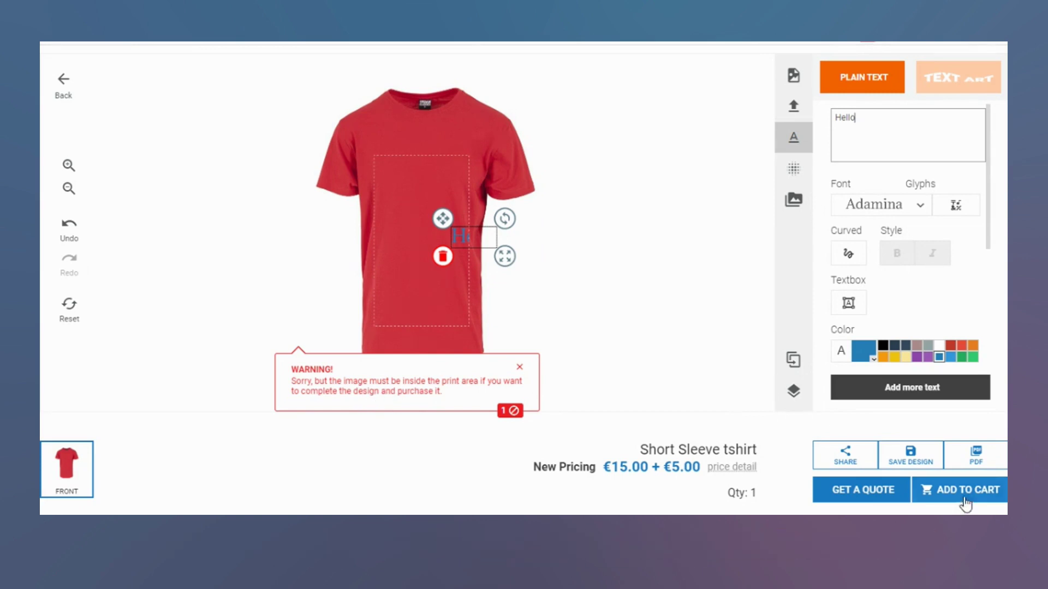
pyautogui.click(969, 493)
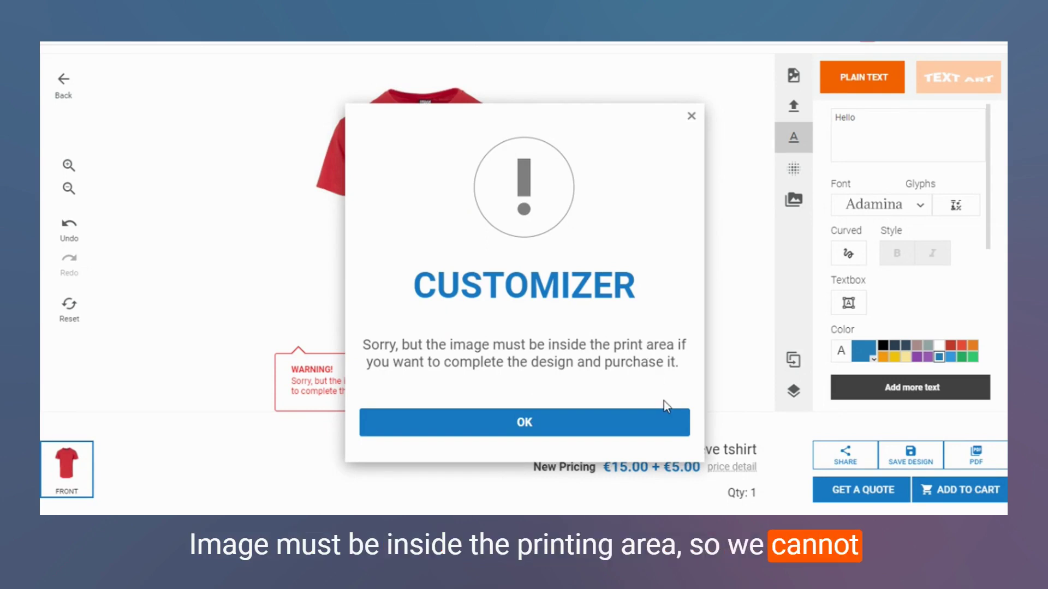
pyautogui.click(622, 428)
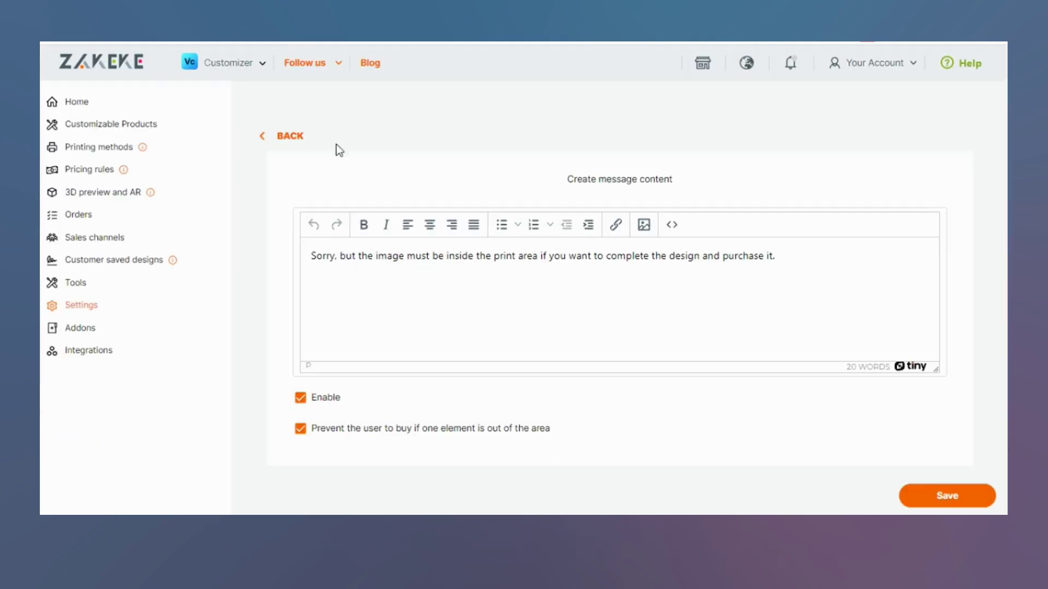
# Step: Save the Copyright Message and check its legal-rights disclaimer above the upload gallery
pyautogui.click(277, 135)
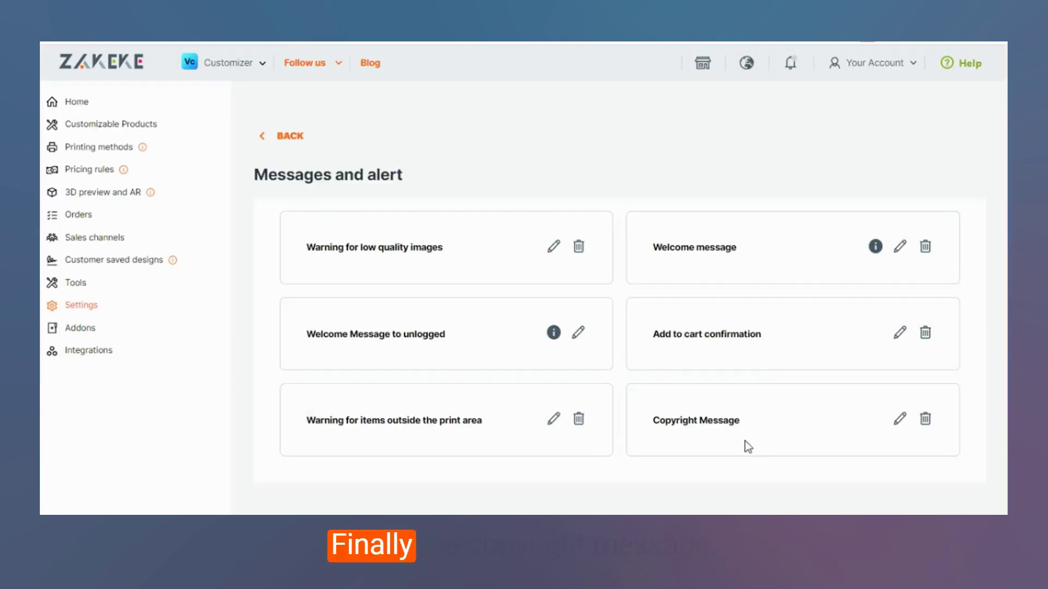
pyautogui.click(898, 419)
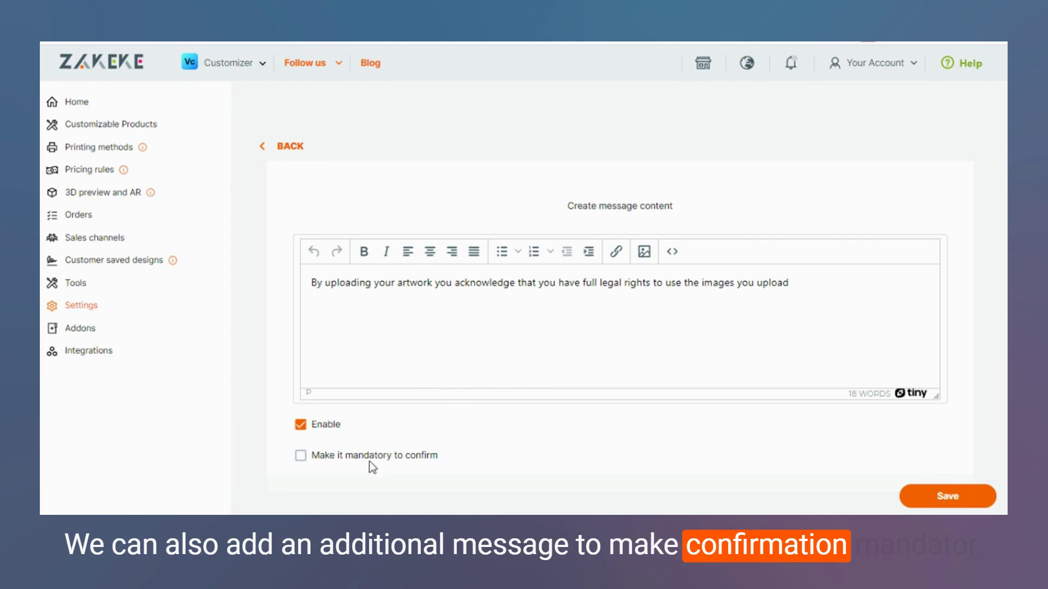
pyautogui.click(964, 498)
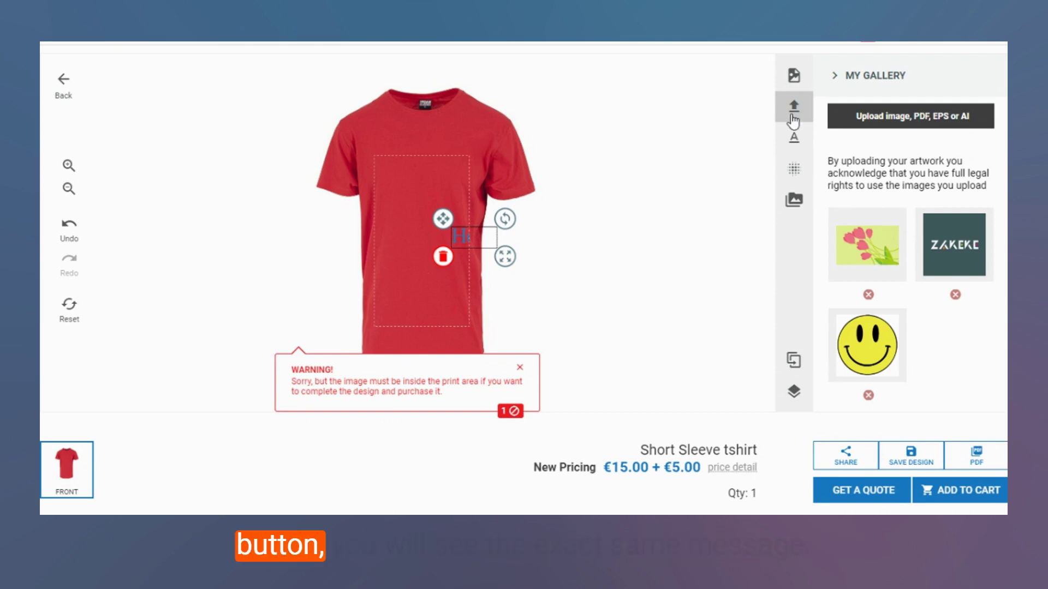
pyautogui.moveTo(837, 160); pyautogui.dragTo(986, 186)
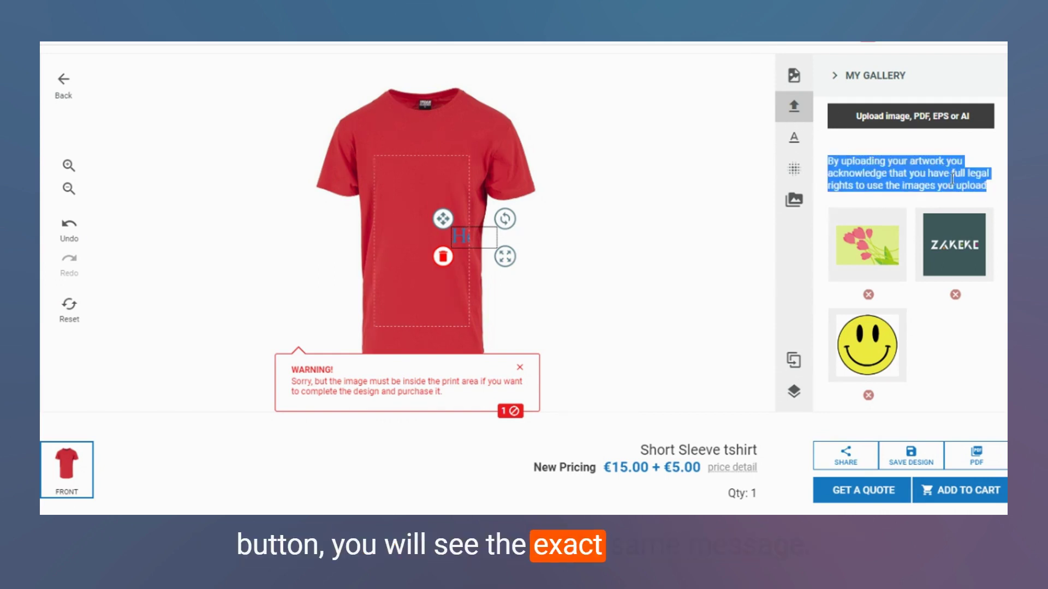